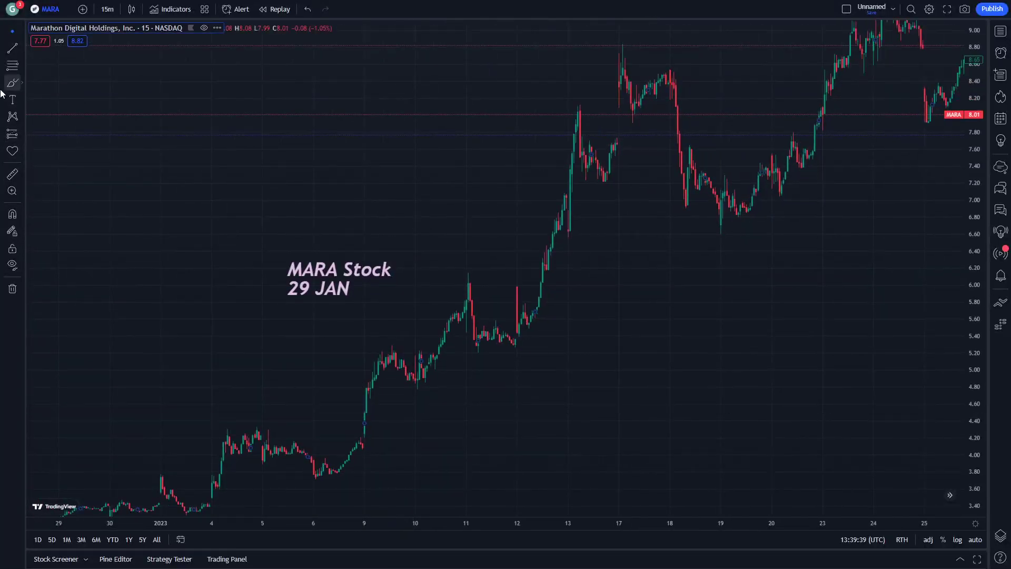
Step: Underline the MARA Stock 29 JAN title with a freehand brush stroke
left_click_drag(404, 305, 225, 302)
left_click(12, 31)
Step: Examine MARA's 15-minute price action from late December through the latest January candles, compressing the price and time scales
left_click_drag(130, 170, 159, 213)
left_click_drag(377, 335, 318, 300)
mouse_move(337, 348)
left_mouse_down()
mouse_move(357, 334)
mouse_move(361, 377)
mouse_move(473, 336)
mouse_move(452, 284)
left_mouse_up()
left_click_drag(461, 523, 510, 512)
mouse_move(531, 454)
left_mouse_down()
mouse_move(501, 435)
mouse_move(387, 431)
left_mouse_up()
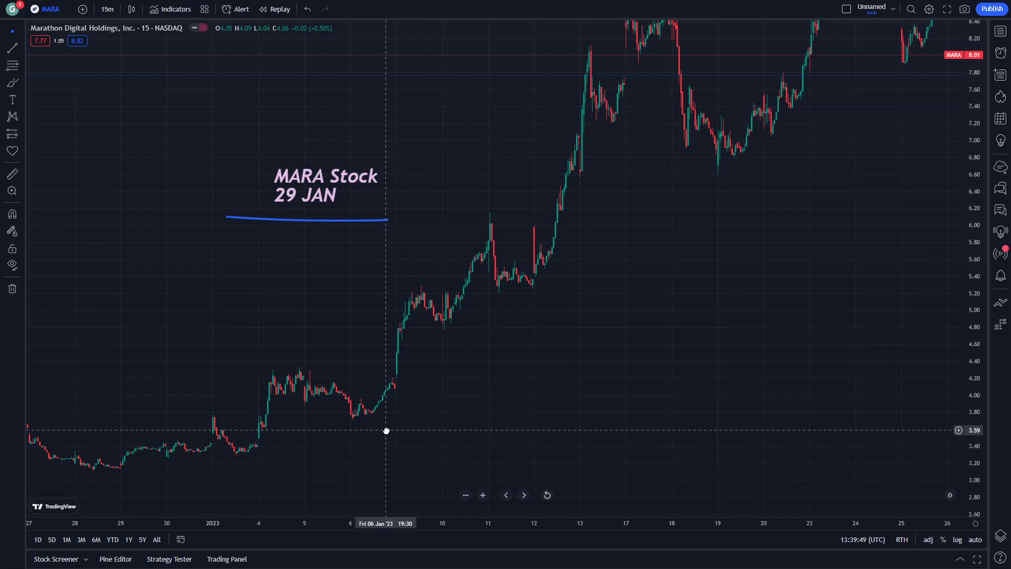
mouse_move(386, 431)
left_mouse_down()
mouse_move(386, 458)
mouse_move(361, 501)
mouse_move(267, 513)
mouse_move(224, 265)
left_mouse_up()
left_click_drag(236, 309, 196, 308)
left_click_drag(253, 280, 216, 279)
left_click(282, 345)
left_click_drag(282, 345, 285, 337)
left_click_drag(498, 266, 382, 310)
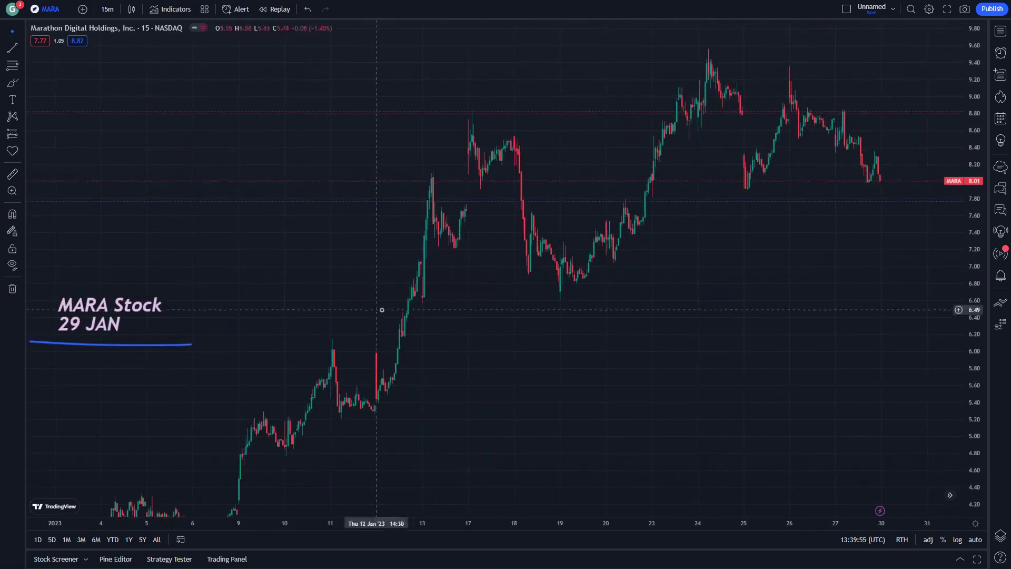
left_click_drag(968, 291, 968, 363)
left_click_drag(809, 307, 824, 307)
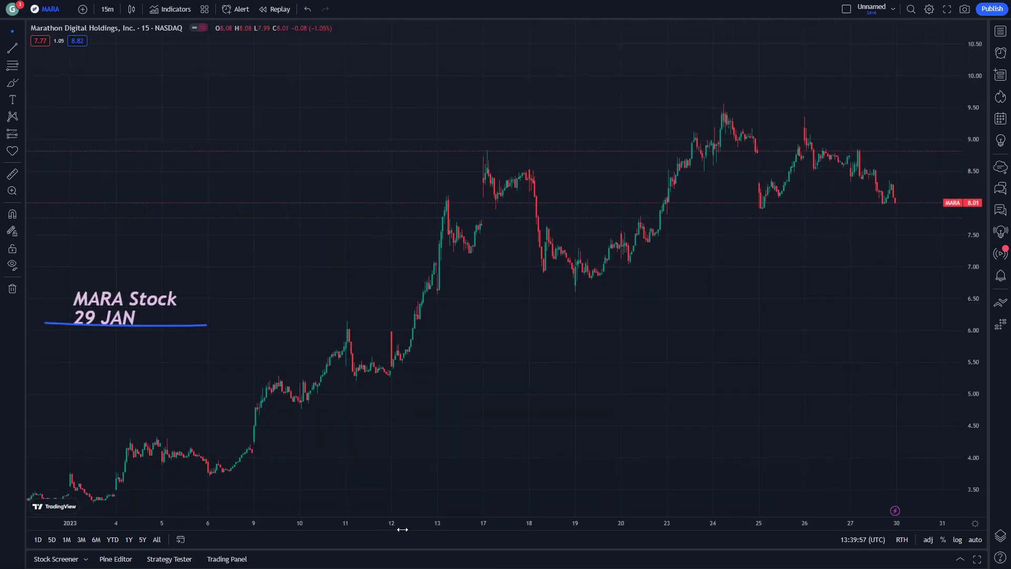
left_click_drag(402, 528, 526, 513)
left_click_drag(341, 312, 342, 291)
left_click_drag(493, 366, 442, 316)
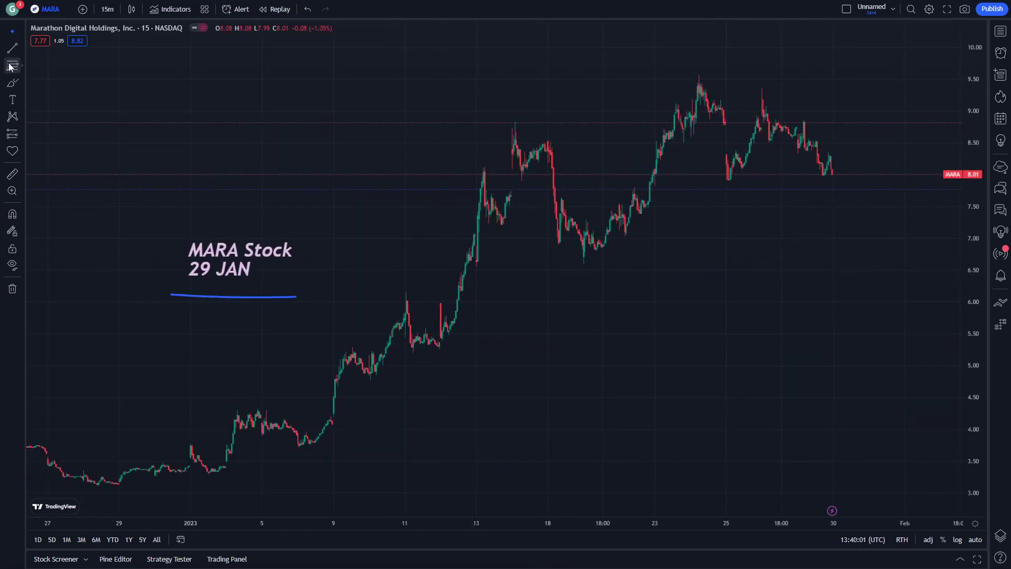
left_click(781, 97)
left_click(219, 485)
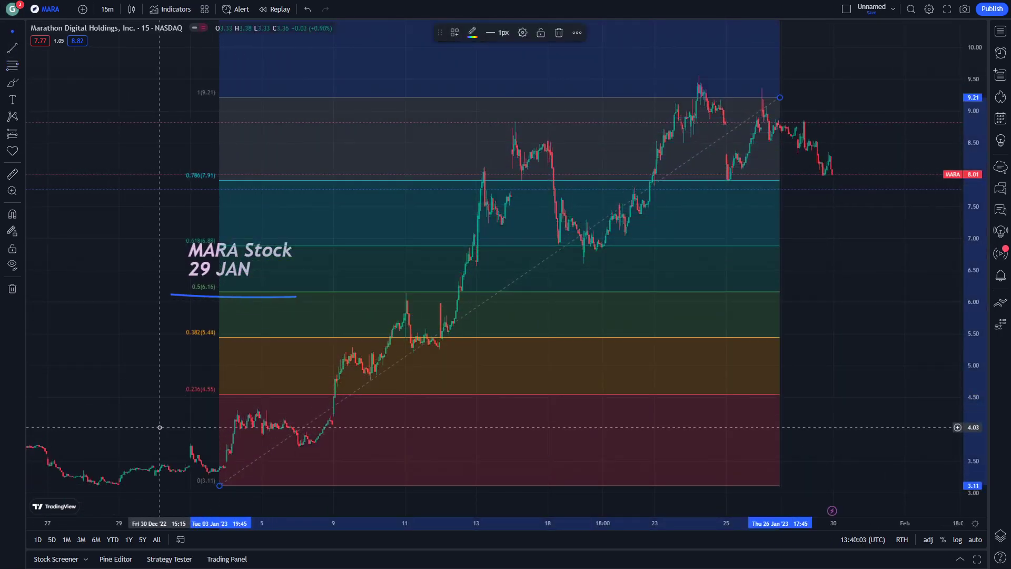
left_click_drag(160, 426, 191, 475)
left_click_drag(252, 325, 84, 313)
left_click_drag(210, 345, 62, 330)
left_click_drag(184, 397, 168, 292)
left_click(273, 429)
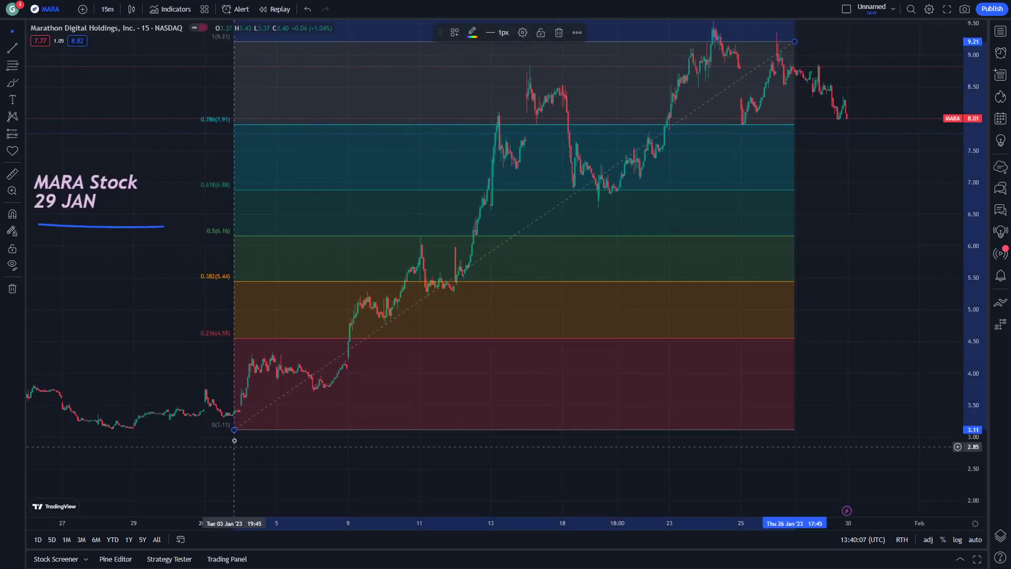
key("Delete")
Step: Draw a nearly horizontal support trend line at about 3.50 from January 3 to 27 and circle its starting low with the brush
left_click_drag(230, 415, 819, 409)
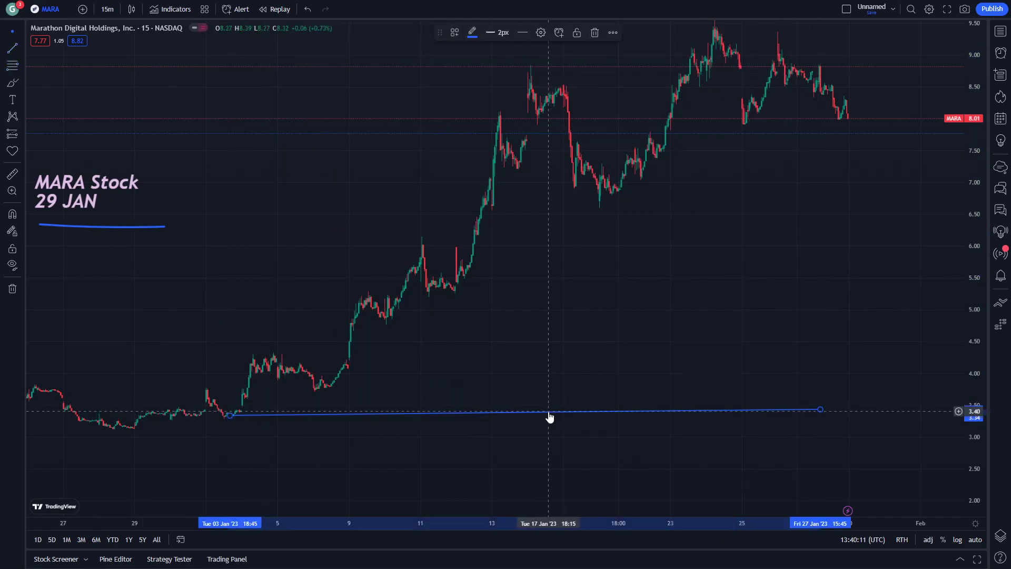
left_click_drag(548, 412, 555, 406)
left_click(12, 83)
left_click_drag(248, 403, 215, 400)
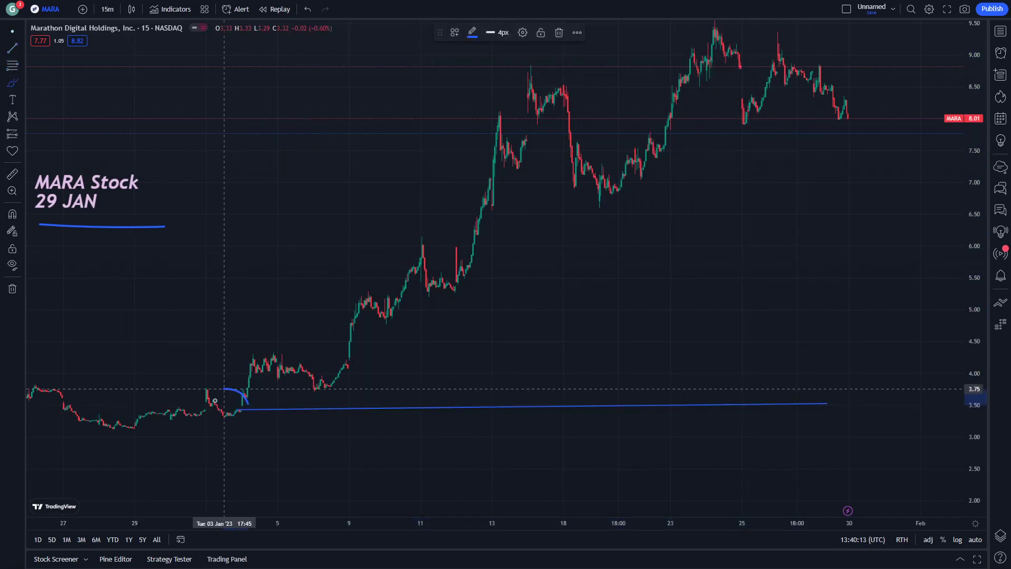
left_click(8, 36)
Step: Draw a horizontal resistance trend line at about 9.55 across the January 24 peak and circle that peak with the brush
left_click_drag(270, 151, 200, 366)
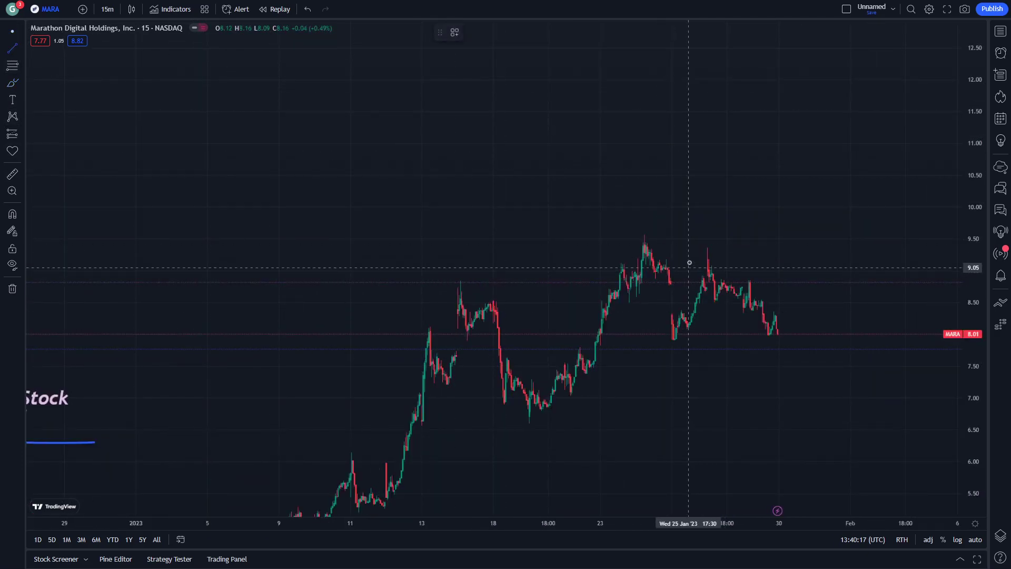
left_click(186, 228)
left_click_drag(186, 228, 118, 237)
left_click_drag(557, 251, 562, 255)
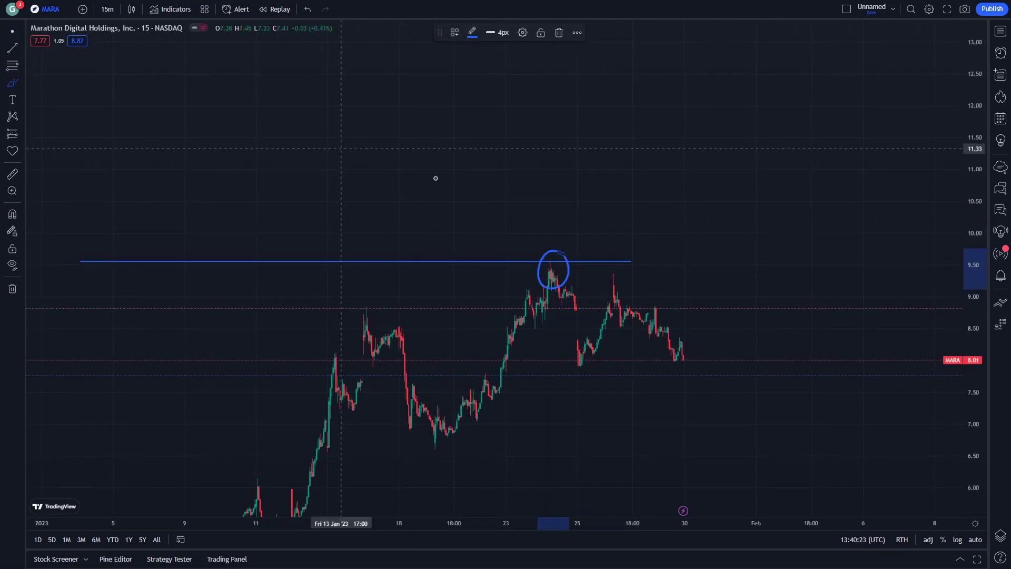
key("Escape")
Step: Brush a falling arrow from the latest candle near 8.00 down to about 3.60 and circle its tip as the target
left_click_drag(514, 292, 286, 284)
mouse_move(482, 298)
left_mouse_down()
mouse_move(580, 273)
mouse_move(643, 353)
mouse_move(704, 179)
left_mouse_up()
left_click_drag(418, 463, 424, 279)
left_click_drag(536, 239, 243, 407)
mouse_move(358, 205)
left_mouse_down()
mouse_move(384, 233)
mouse_move(467, 418)
mouse_move(511, 487)
left_mouse_up()
mouse_move(501, 444)
left_mouse_down()
mouse_move(477, 470)
mouse_move(487, 492)
mouse_move(524, 468)
left_mouse_up()
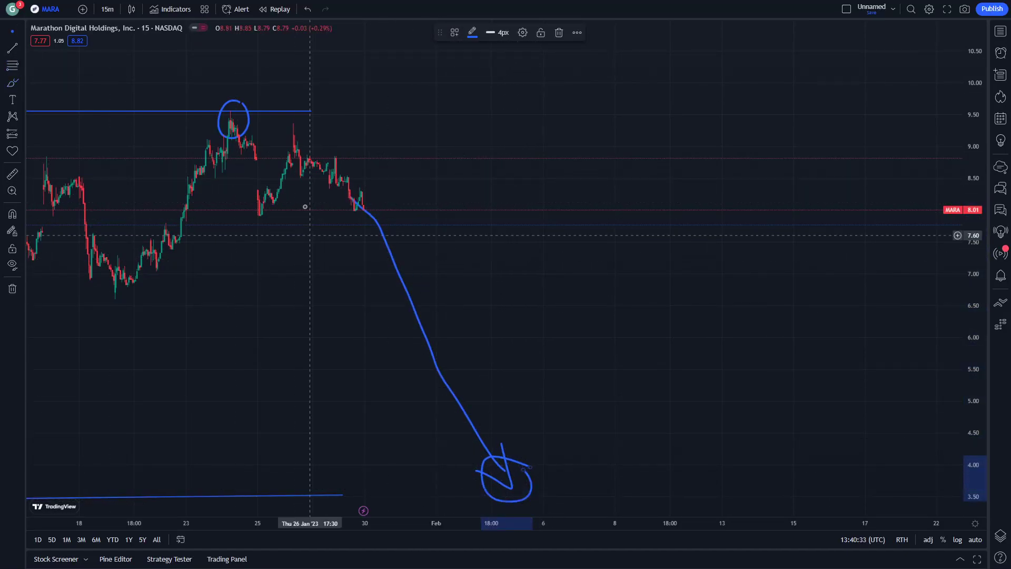
Step: Delete the falling path's arrowhead and extend the support line with a trend line past the circled target, beyond February 8
left_click_drag(305, 206, 268, 128)
key("Delete")
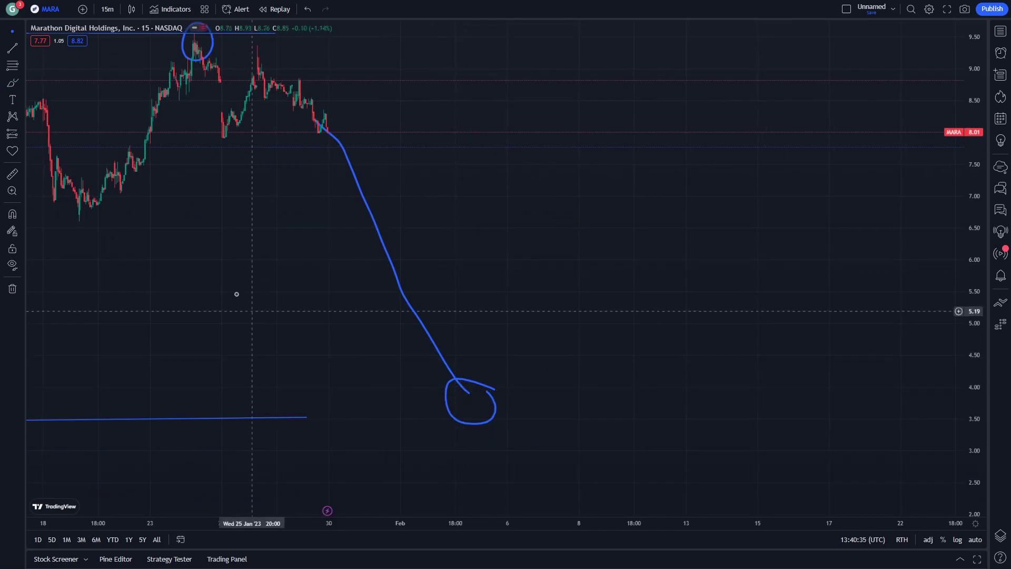
left_click(12, 48)
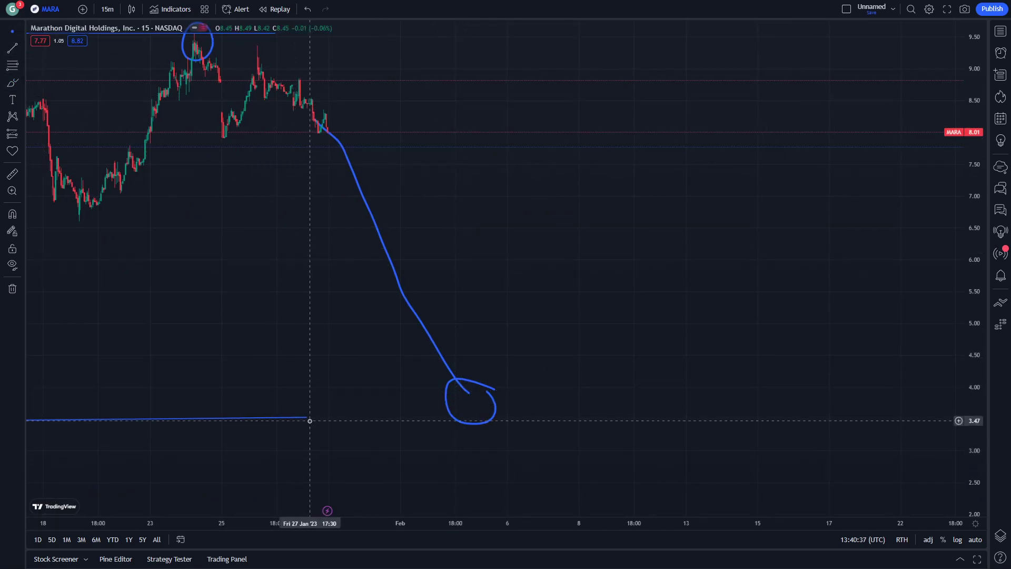
left_click(603, 413)
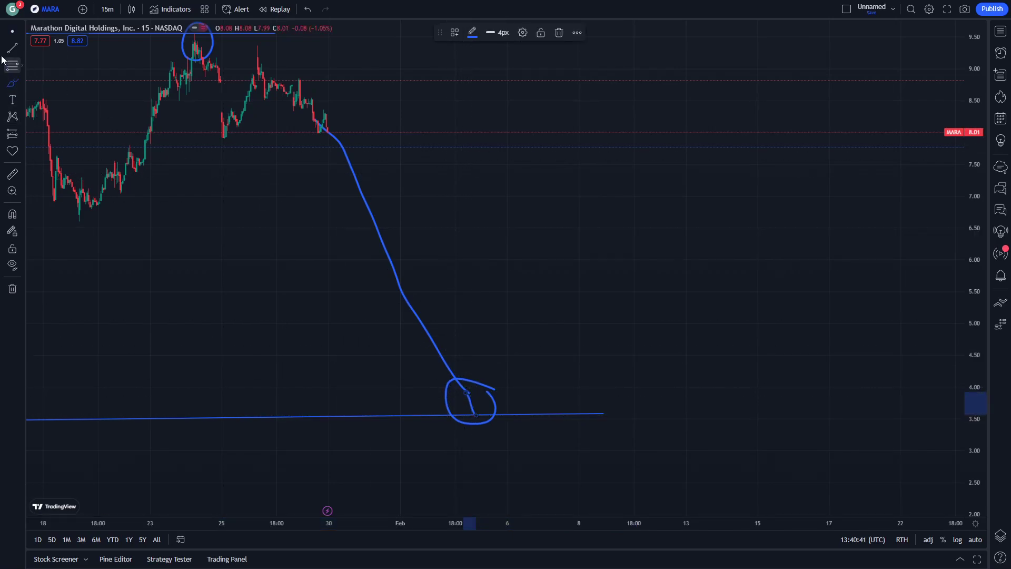
Step: Brush a rising rebound path from the circled low near the support line up to about 9.50
mouse_move(211, 130)
left_mouse_down()
mouse_move(282, 275)
mouse_move(253, 240)
left_mouse_up()
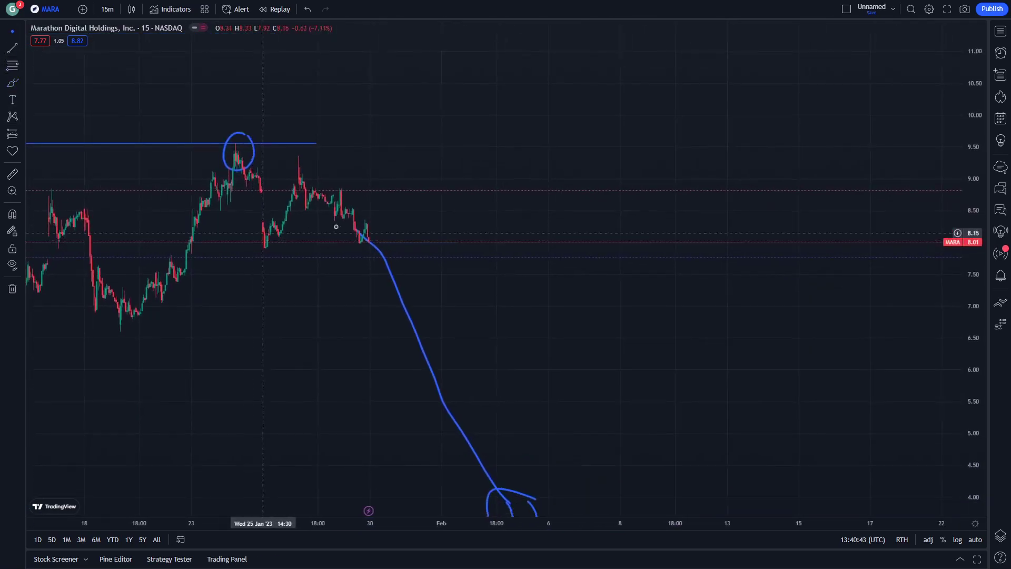
left_click_drag(199, 172, 102, 113)
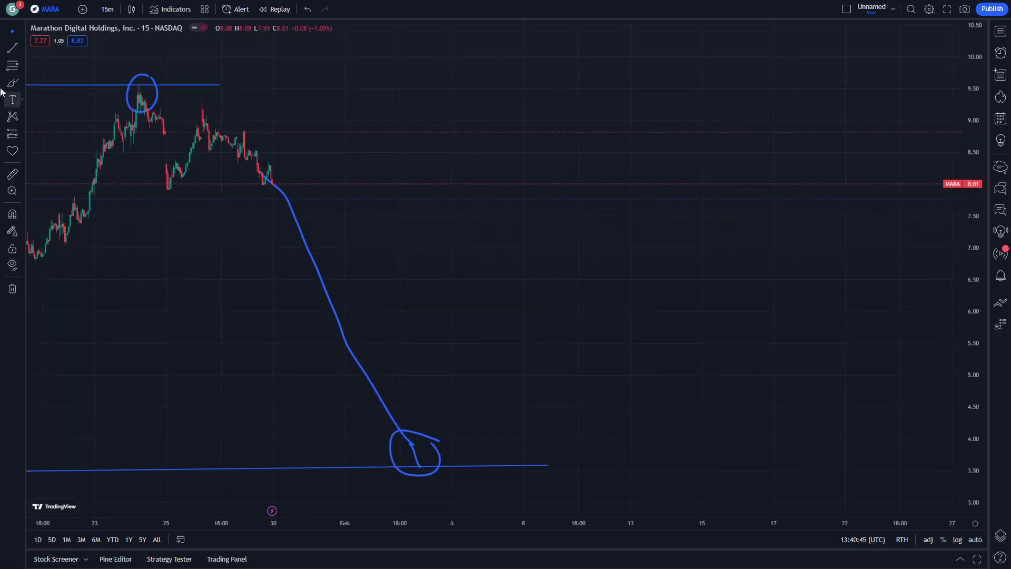
mouse_move(424, 451)
left_mouse_down()
mouse_move(553, 151)
mouse_move(589, 106)
left_mouse_up()
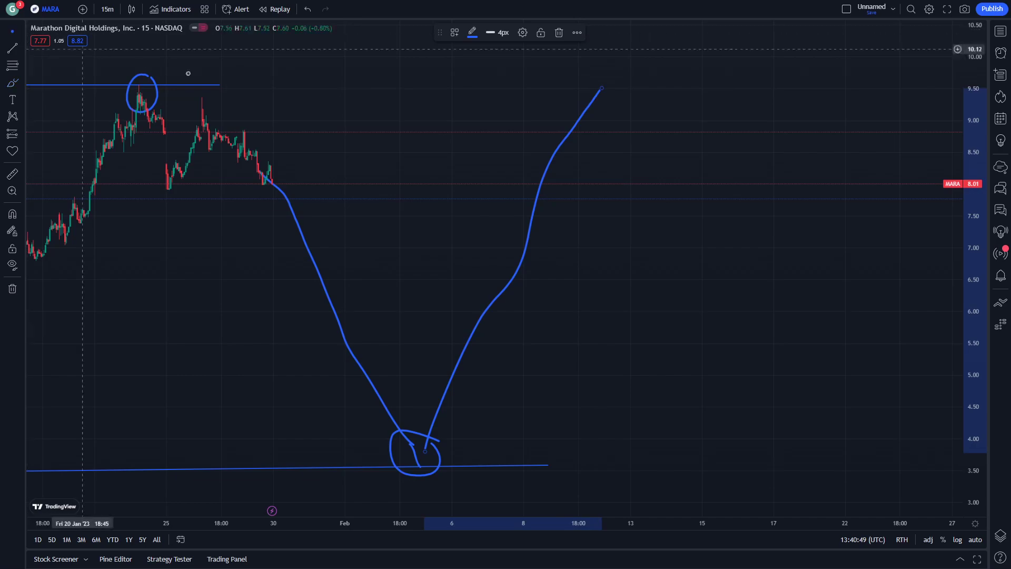
Step: Extend the resistance line at about 9.55 past the rebound path's end and circle where the two meet
left_click_drag(220, 84, 641, 87)
mouse_move(577, 77)
left_mouse_down()
mouse_move(522, 176)
mouse_move(553, 181)
left_mouse_up()
left_click(12, 31)
mouse_move(190, 103)
left_mouse_down()
mouse_move(307, 124)
mouse_move(195, 77)
left_mouse_up()
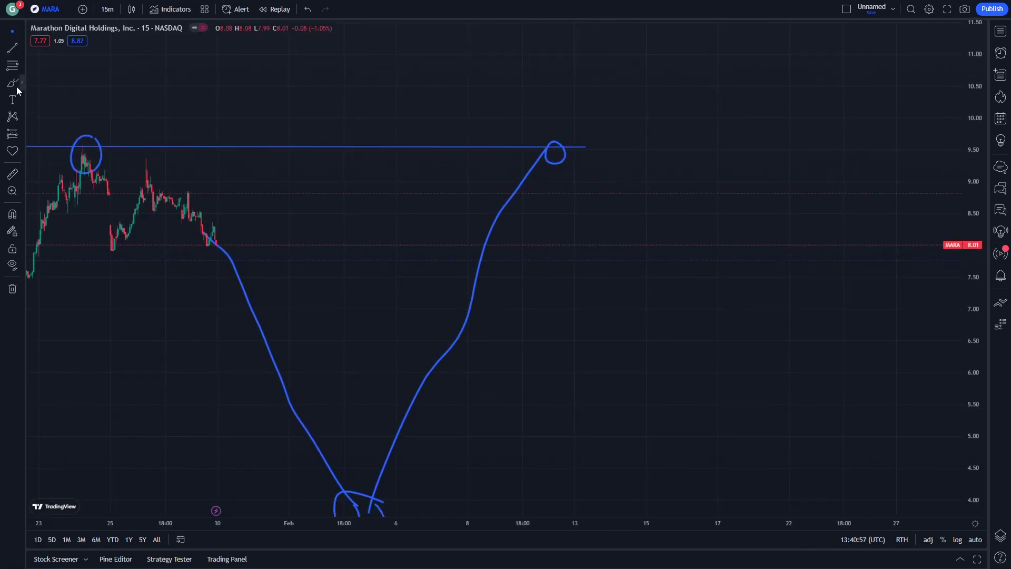
left_click_drag(184, 213, 231, 217)
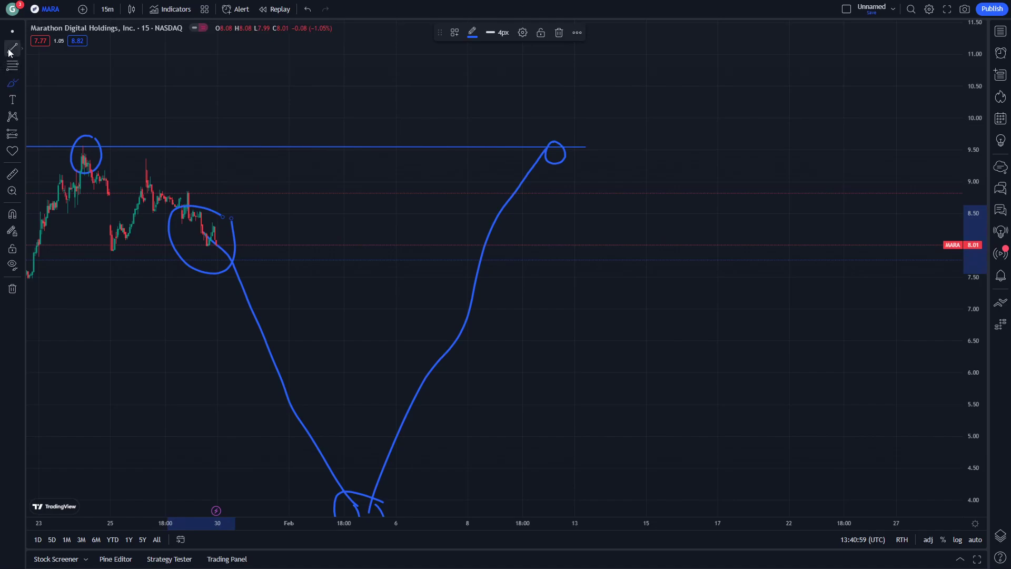
mouse_move(178, 107)
left_mouse_down()
mouse_move(210, 153)
mouse_move(269, 188)
mouse_move(140, 124)
left_mouse_up()
left_click(204, 248)
key("Delete")
Step: Mark the latest price near 8.00 with a horizontal stroke and arrow, and brush a double-headed vertical arrow spanning up to the resistance line
left_click_drag(201, 218, 139, 258)
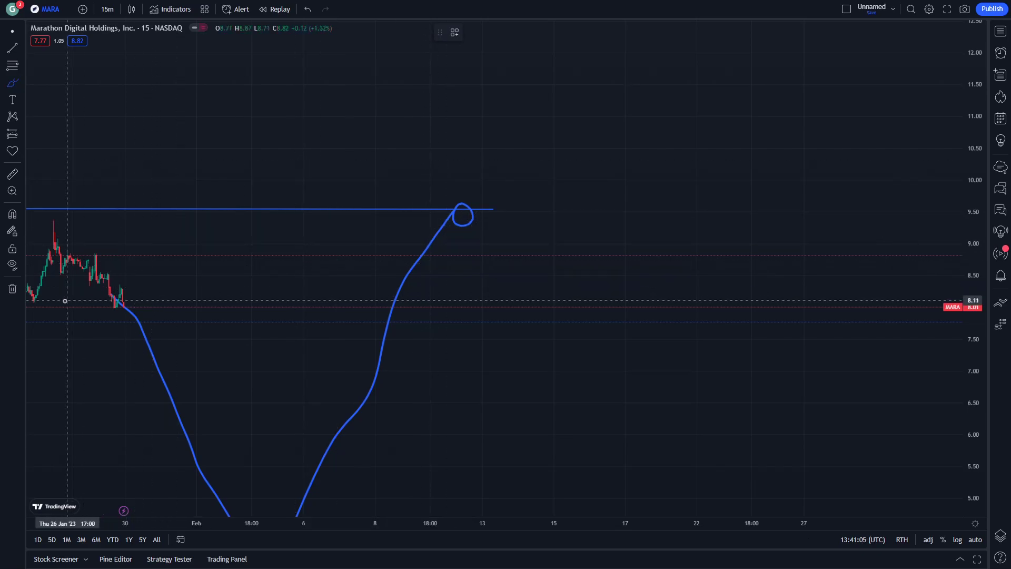
left_click_drag(62, 307, 231, 308)
left_click_drag(142, 288, 169, 255)
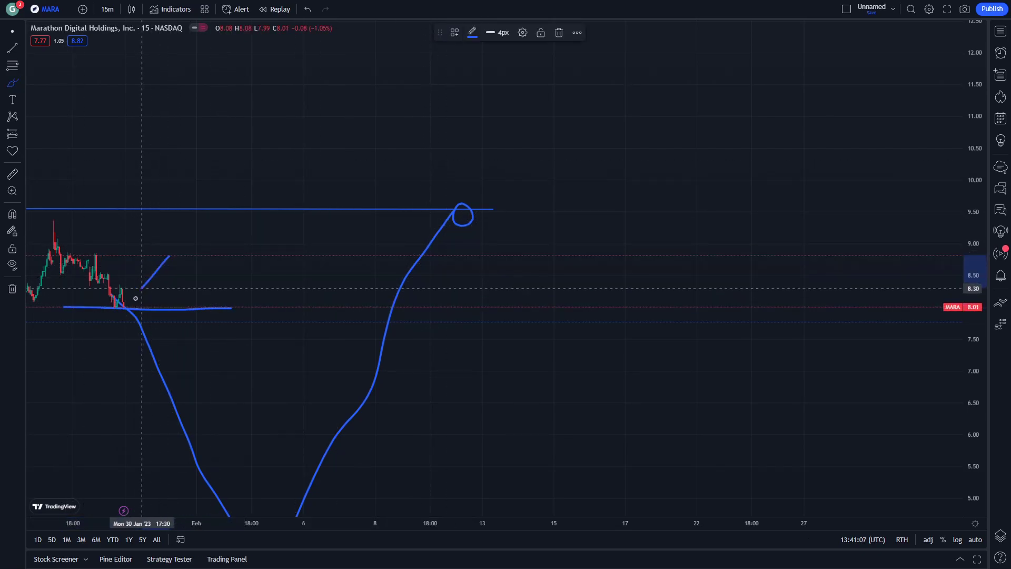
left_click_drag(329, 211, 327, 292)
left_click_drag(316, 220, 329, 208)
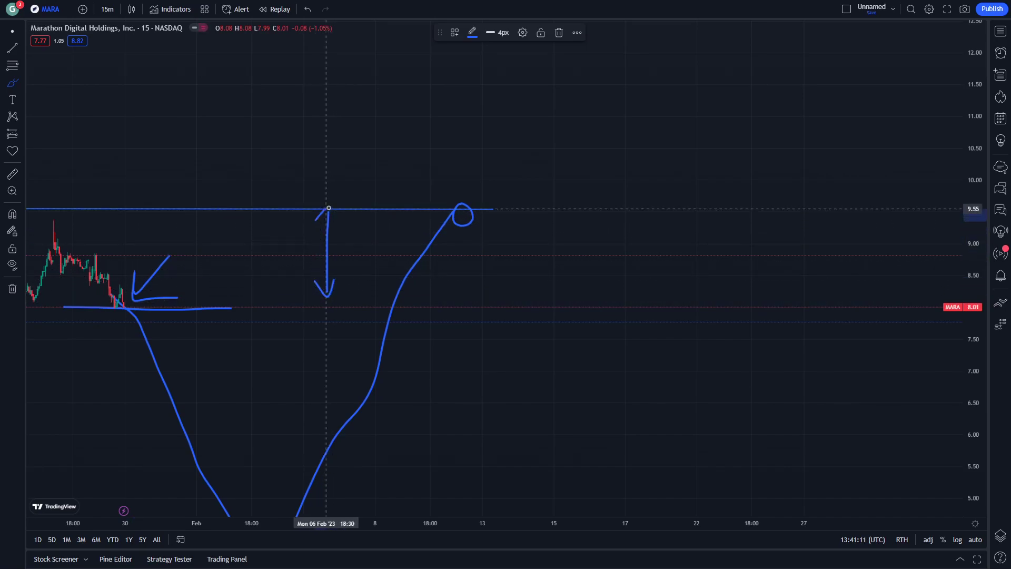
Step: Review the annotated chart from the circled early-January low through the January peak to the projected fall and rebound
mouse_move(298, 136)
left_mouse_down()
mouse_move(431, 115)
mouse_move(470, 132)
left_mouse_up()
left_click_drag(352, 180, 660, 221)
left_click_drag(372, 517, 433, 510)
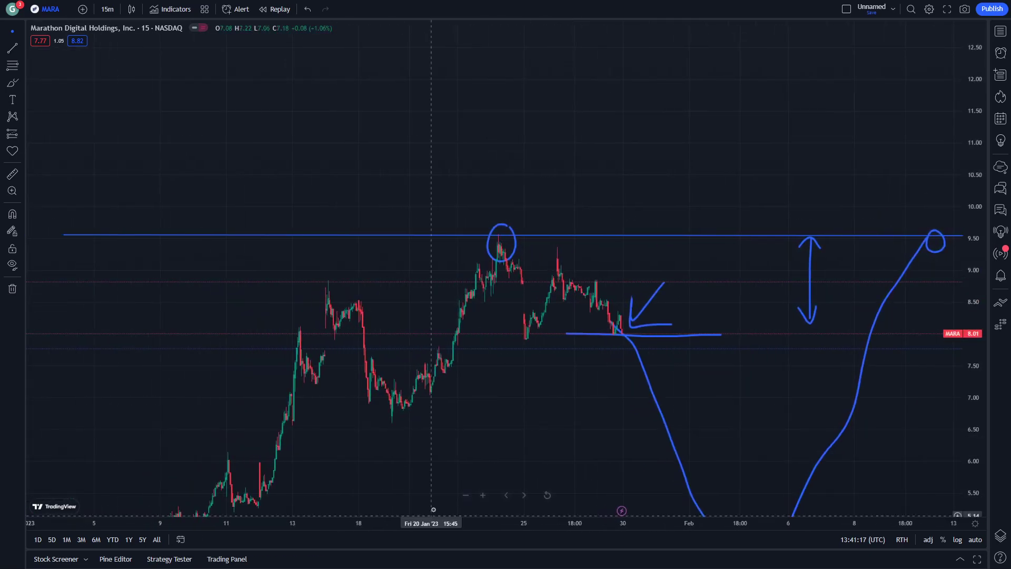
left_click_drag(445, 443, 410, 361)
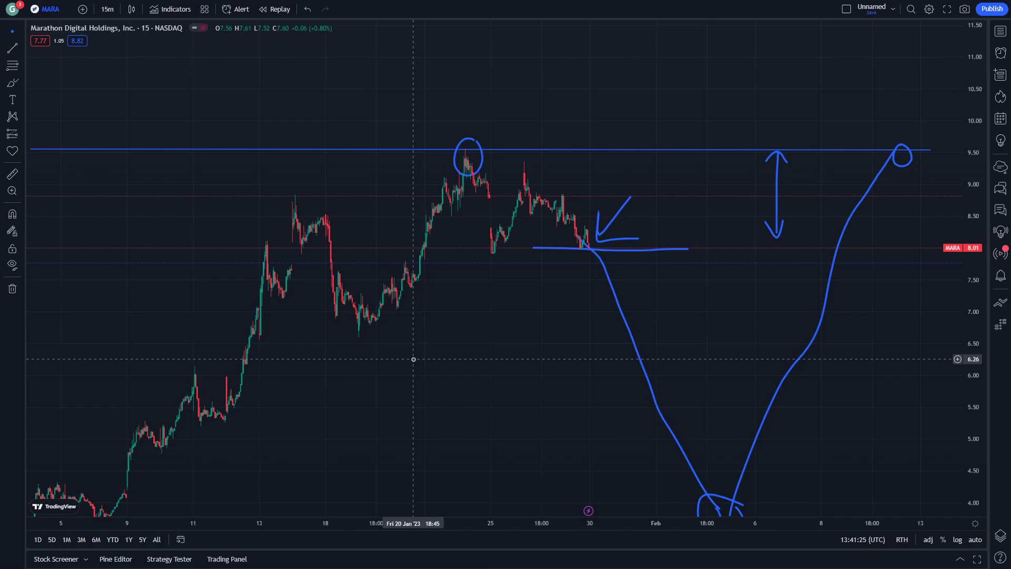
mouse_move(373, 407)
left_mouse_down()
mouse_move(210, 335)
mouse_move(313, 361)
mouse_move(363, 359)
mouse_move(332, 364)
mouse_move(219, 428)
left_mouse_up()
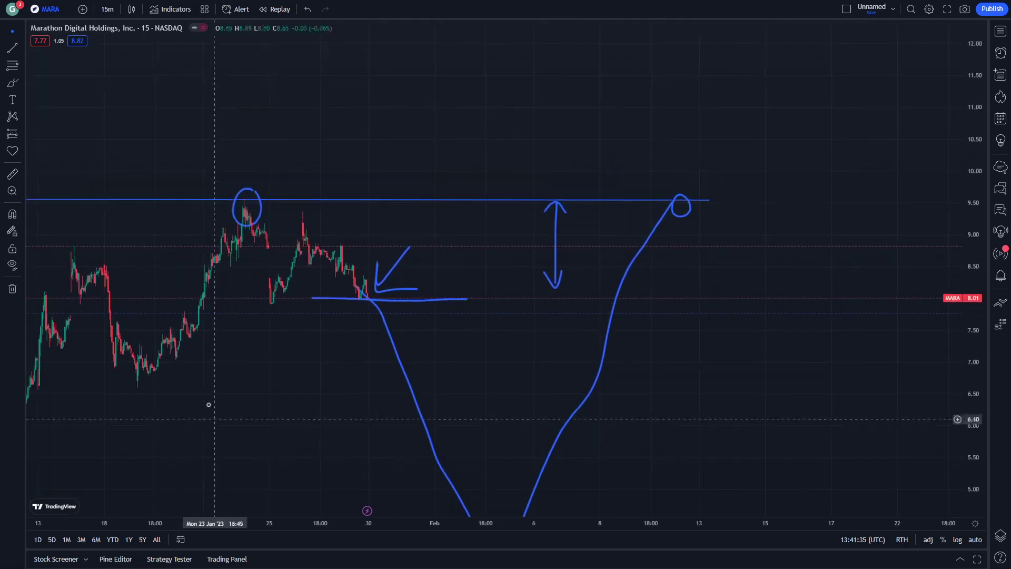
left_click_drag(264, 354, 180, 341)
mouse_move(375, 321)
left_mouse_down()
mouse_move(277, 367)
mouse_move(278, 345)
mouse_move(327, 291)
mouse_move(383, 342)
mouse_move(531, 301)
left_mouse_up()
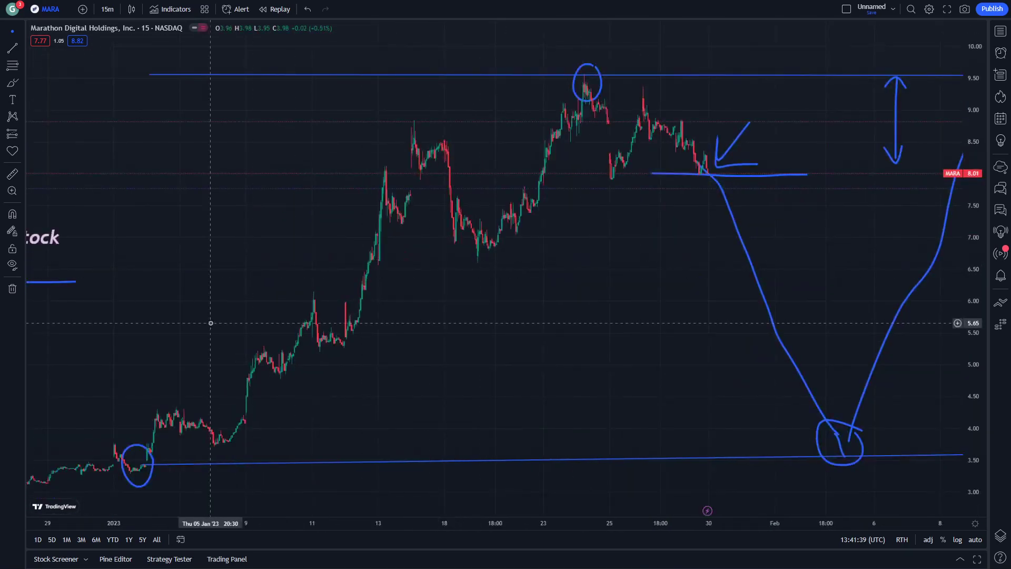
left_click_drag(210, 323, 386, 317)
mouse_move(165, 254)
left_mouse_down()
mouse_move(213, 273)
mouse_move(247, 271)
left_mouse_up()
mouse_move(362, 280)
left_mouse_down()
mouse_move(307, 298)
mouse_move(160, 314)
left_mouse_up()
left_click_drag(472, 266, 255, 307)
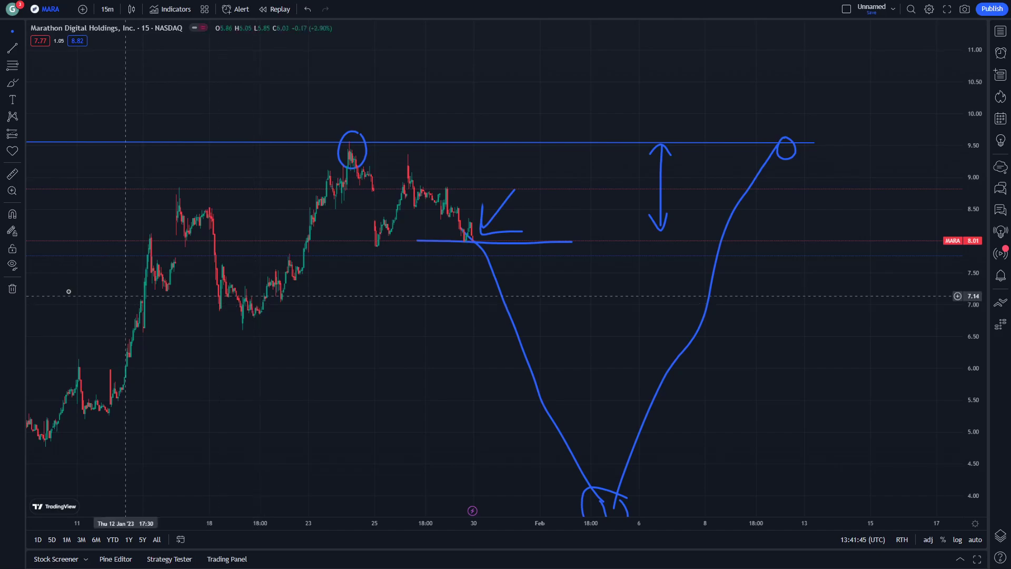
Step: Remove all drawings from the MARA chart
left_click(19, 289)
left_click(84, 289)
left_click_drag(84, 289, 46, 312)
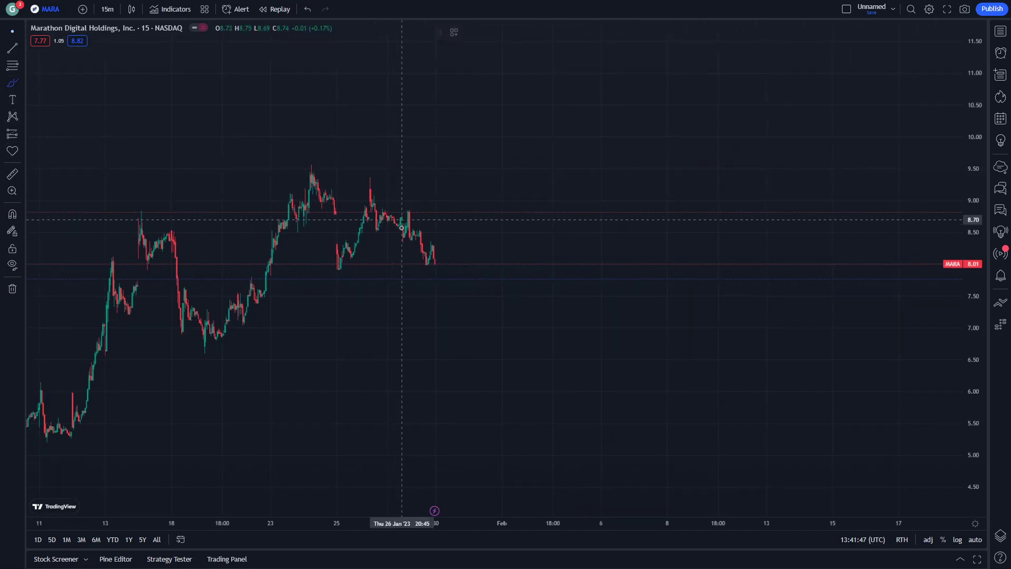
Step: Brush a descending zigzag from the latest candle to about 5.30 and enclose it between two roughly parallel downward trend lines
mouse_move(435, 259)
left_mouse_down()
mouse_move(503, 289)
mouse_move(591, 284)
mouse_move(676, 308)
mouse_move(704, 400)
mouse_move(792, 374)
mouse_move(809, 436)
left_mouse_up()
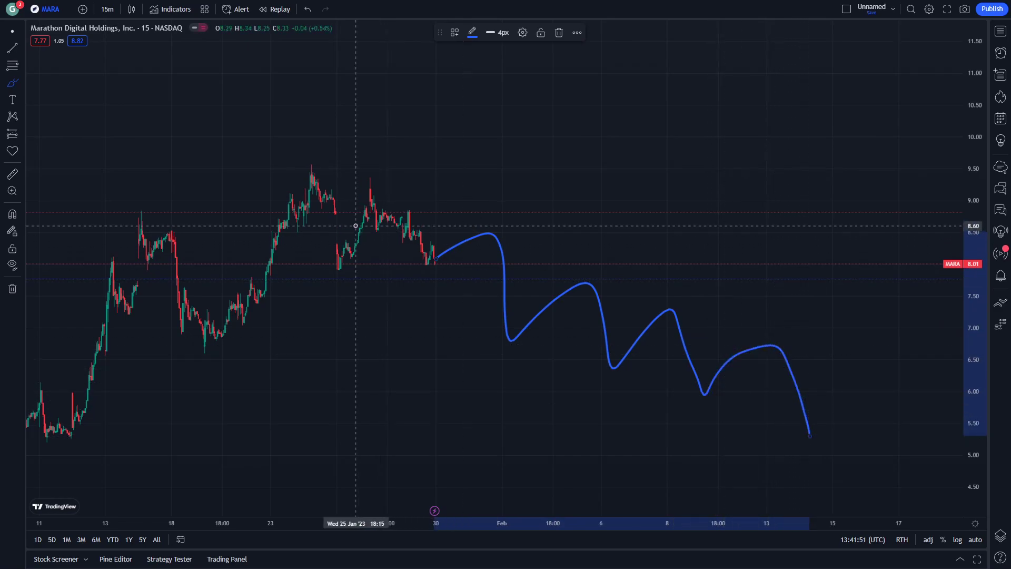
left_click(12, 47)
left_click(313, 168)
left_click(865, 358)
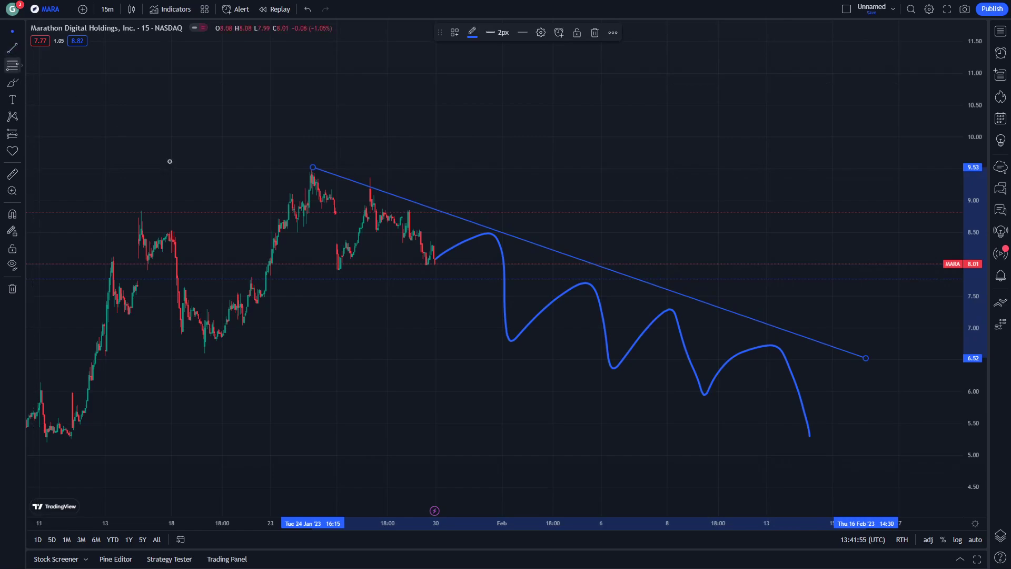
left_click(12, 48)
left_click(257, 259)
left_click(800, 451)
Step: Draw a Fibonacci retracement over the descending channel between 5.18 and the January 24 high at about 9.51
left_click_drag(321, 343, 99, 284)
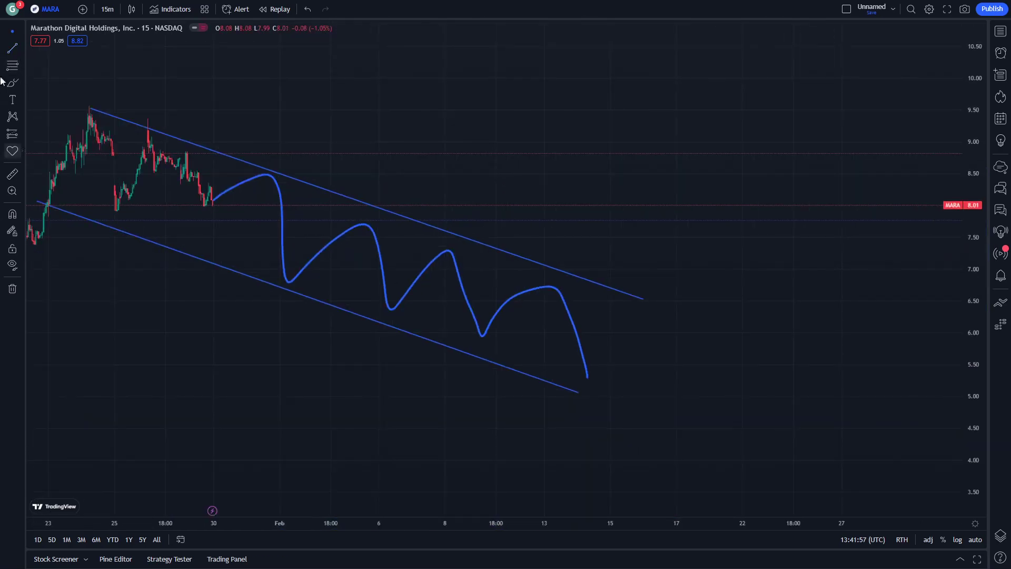
left_click(138, 130)
left_click(784, 385)
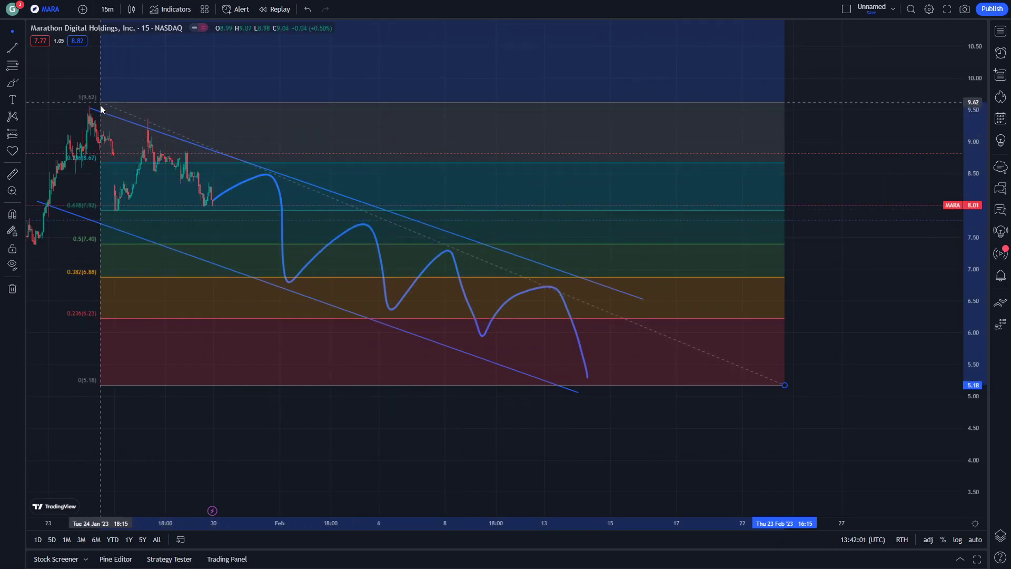
Step: Draw a slightly declining trend line below the channel from about 3.90 on January 6 to 3.68 on February 7
left_click_drag(79, 373, 493, 301)
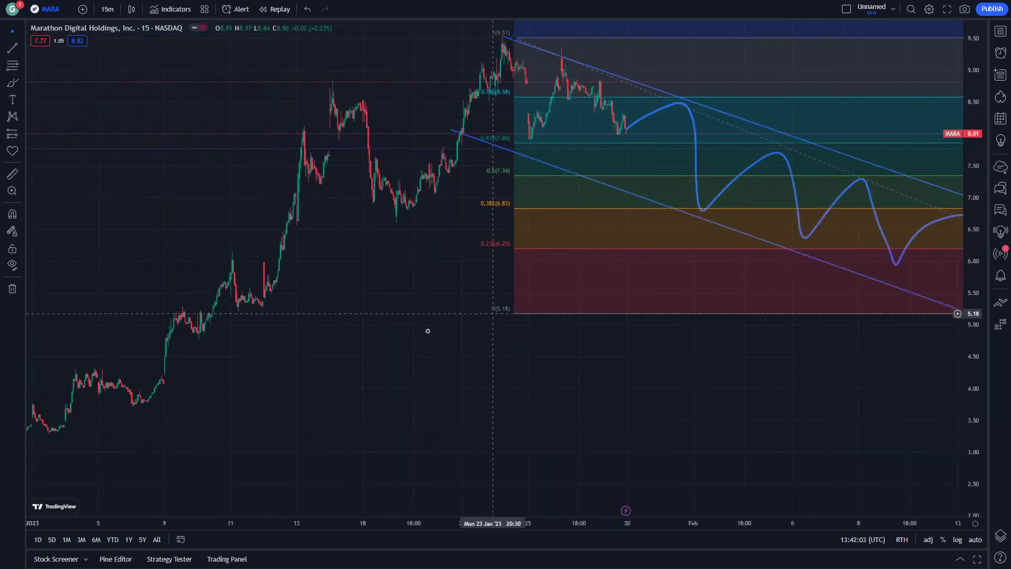
key("alt+t")
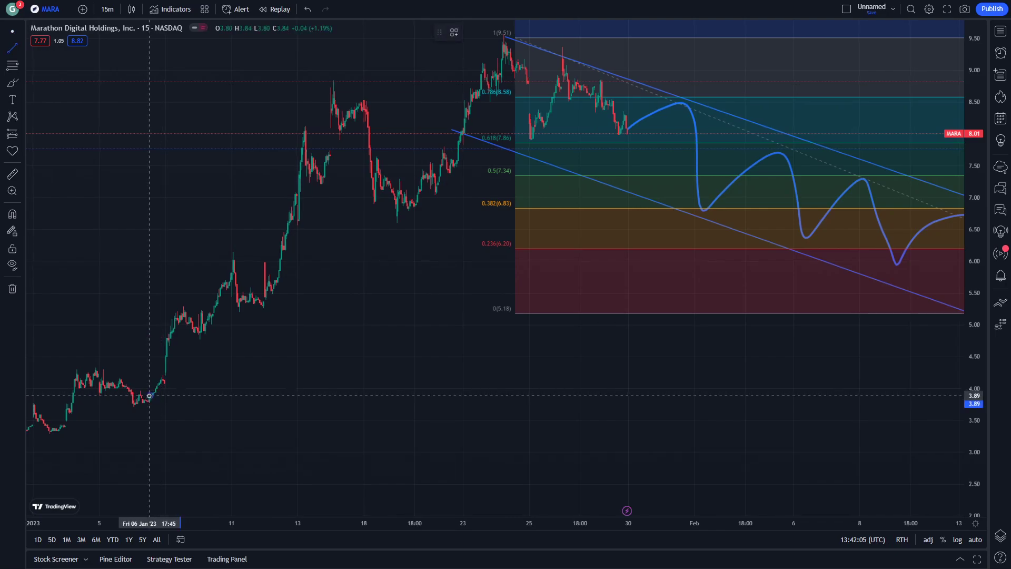
left_click(150, 394)
left_click(852, 409)
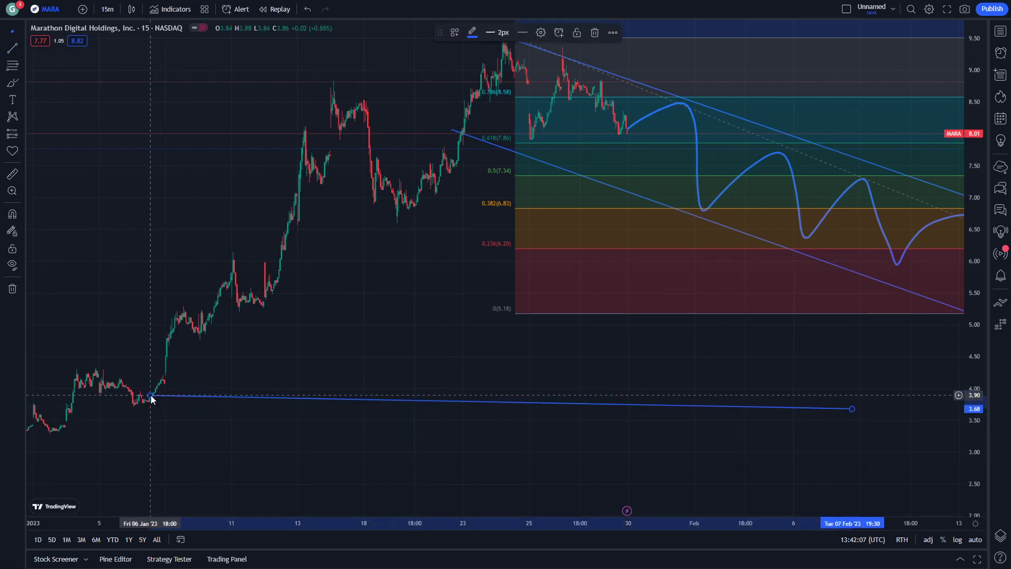
Step: Level the trend line below the channel so that it runs nearly horizontally at about 3.97
left_click_drag(150, 394, 150, 392)
Step: Brush a stepped rising price path from the channel's lower end at about 5.10 up to about 7.45
left_click_drag(639, 394, 343, 355)
left_click_drag(554, 368, 308, 348)
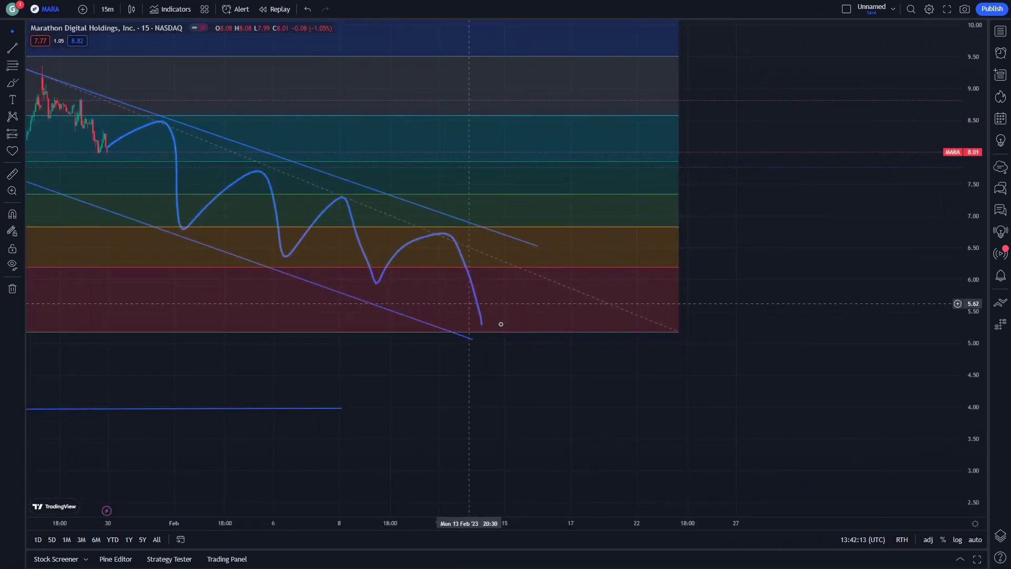
mouse_move(497, 336)
left_mouse_down()
mouse_move(480, 365)
mouse_move(493, 343)
mouse_move(627, 254)
mouse_move(656, 216)
left_mouse_up()
left_click(11, 82)
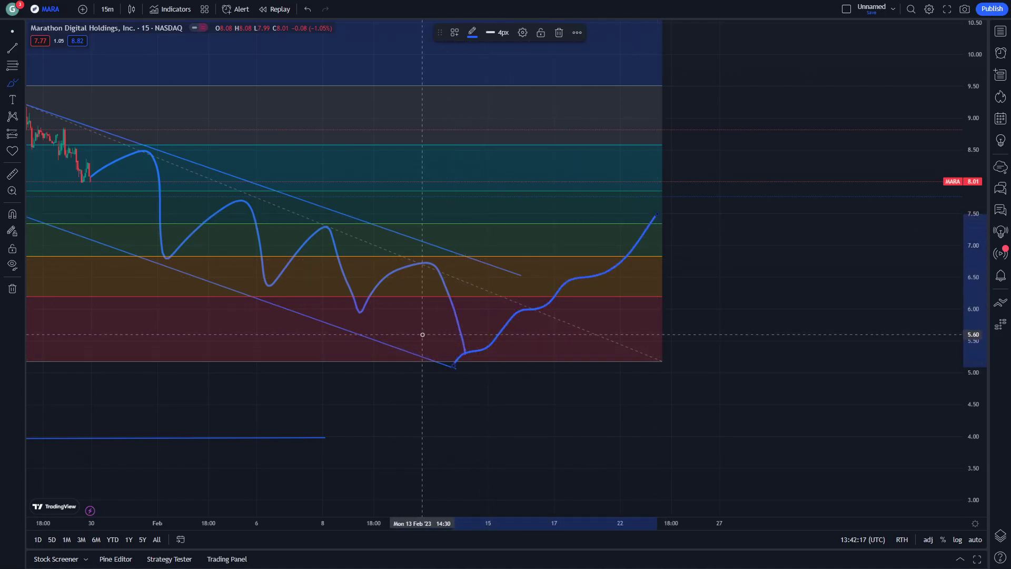
Step: Brush a circle around the rising path's end near 7.40 and an arrow from about 4.15 up to the channel's lower end
left_click_drag(665, 209, 665, 216)
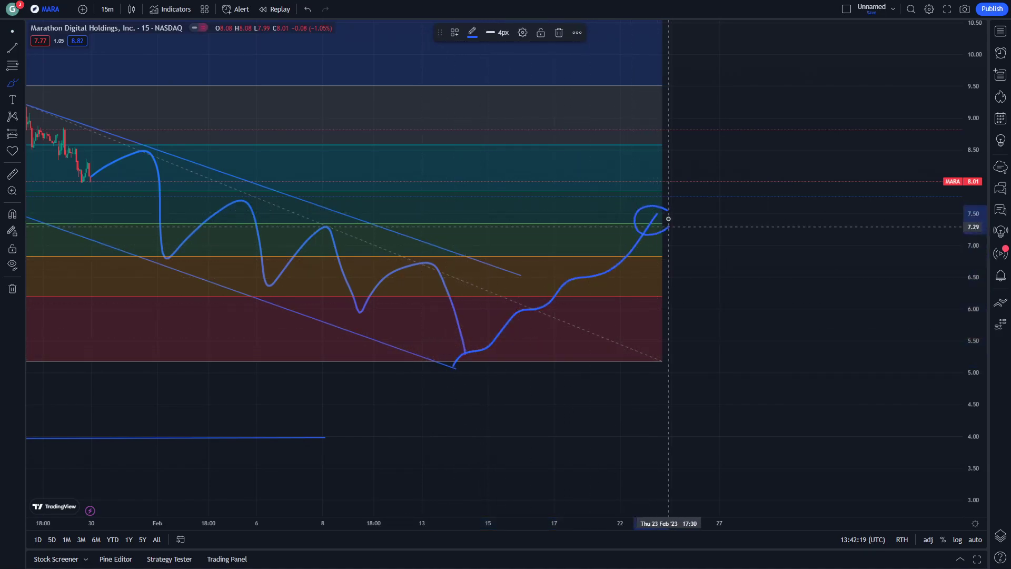
left_click_drag(399, 427, 443, 365)
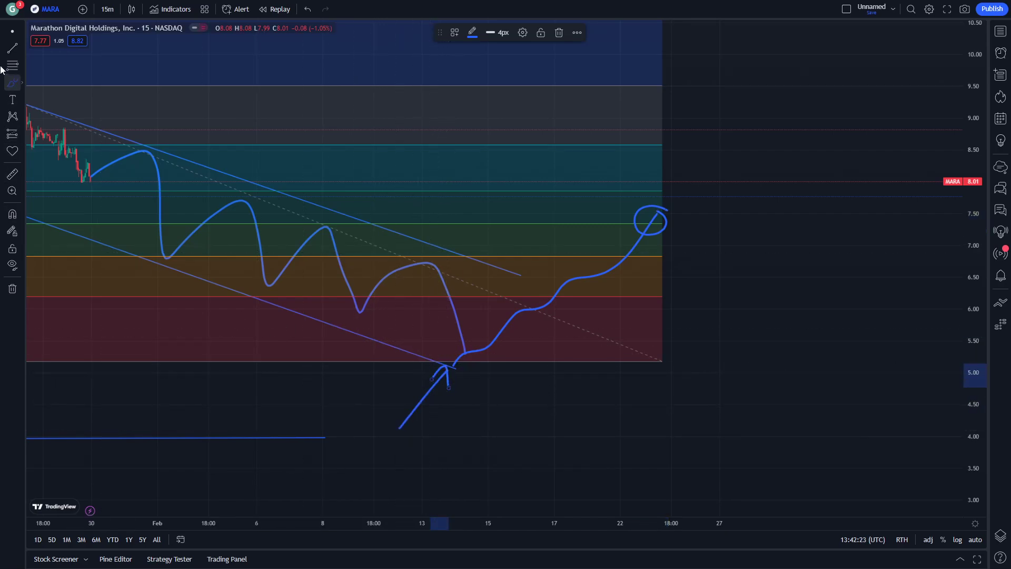
Step: Reposition the Fibonacci retracement to start on January 25 and span from 4.96 up to 9.54
left_click_drag(174, 69, 453, 192)
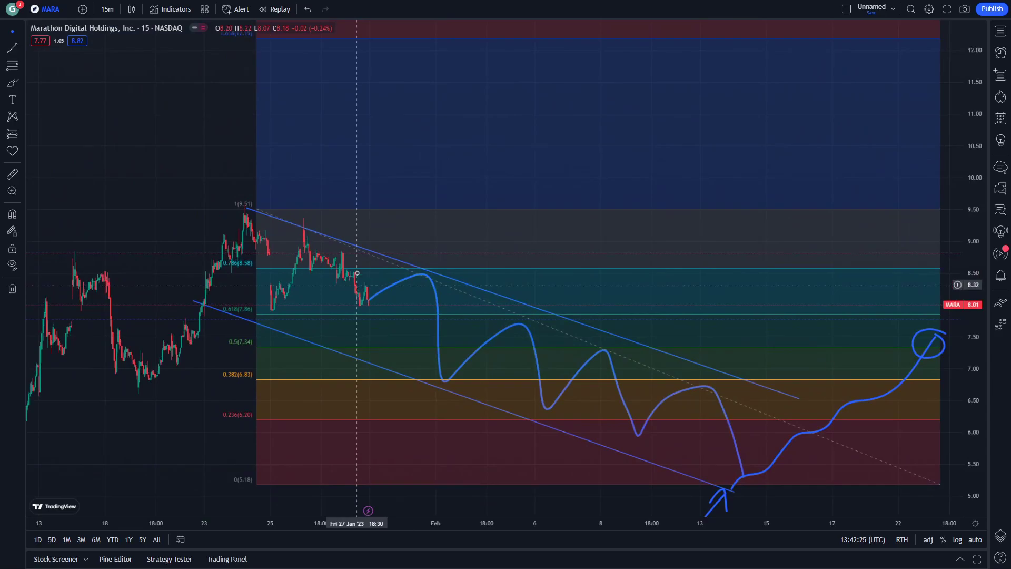
left_click_drag(415, 522, 166, 520)
left_click_drag(168, 405, 437, 509)
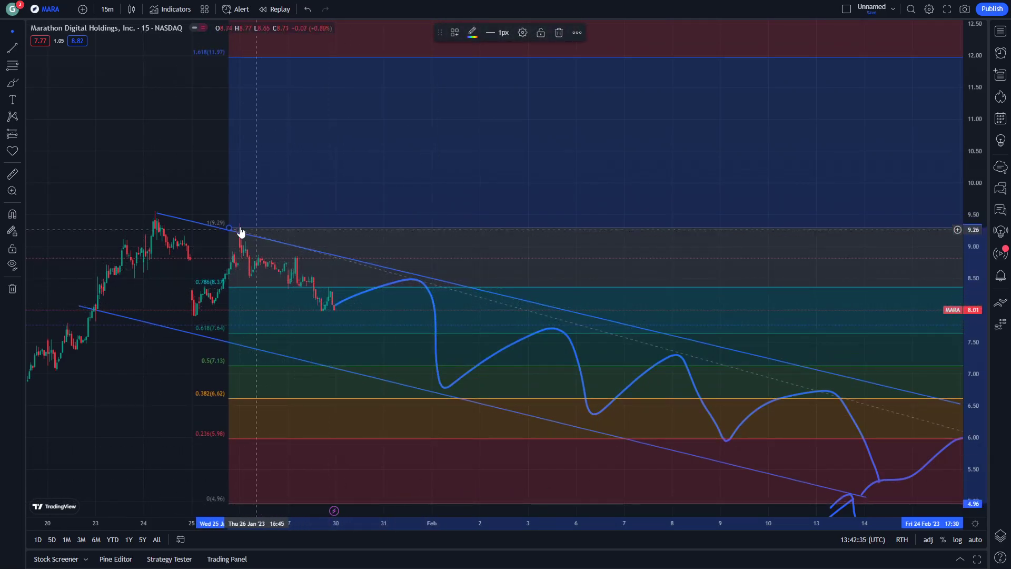
left_click_drag(157, 193, 286, 229)
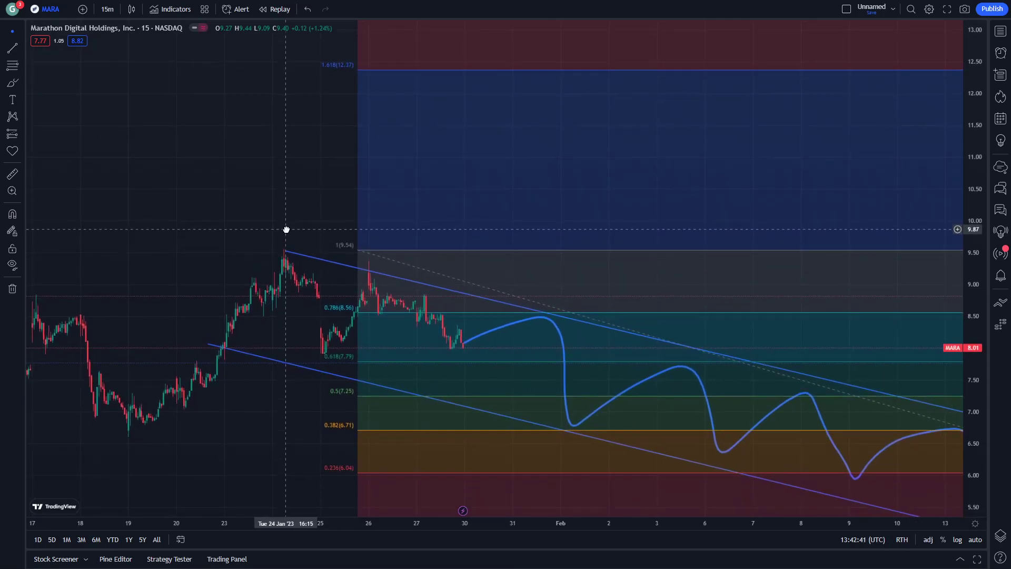